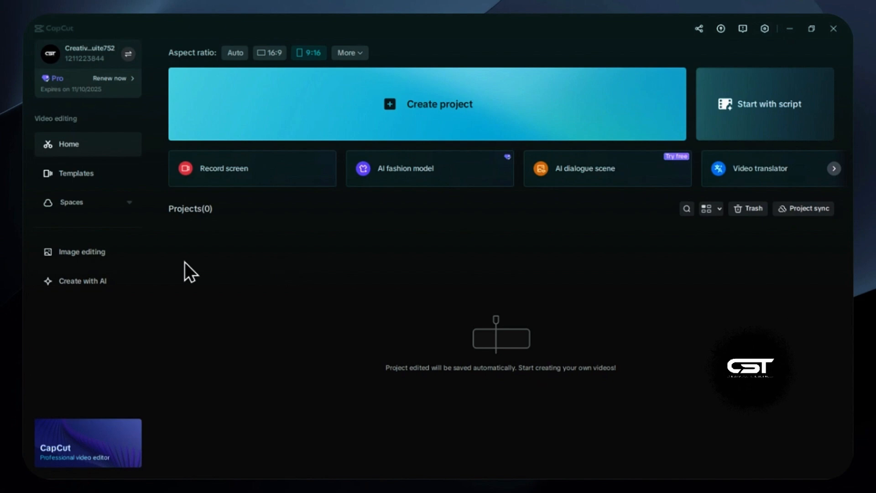
Open the AI creation page and browse the trending images in the showcase
left_click(77, 289)
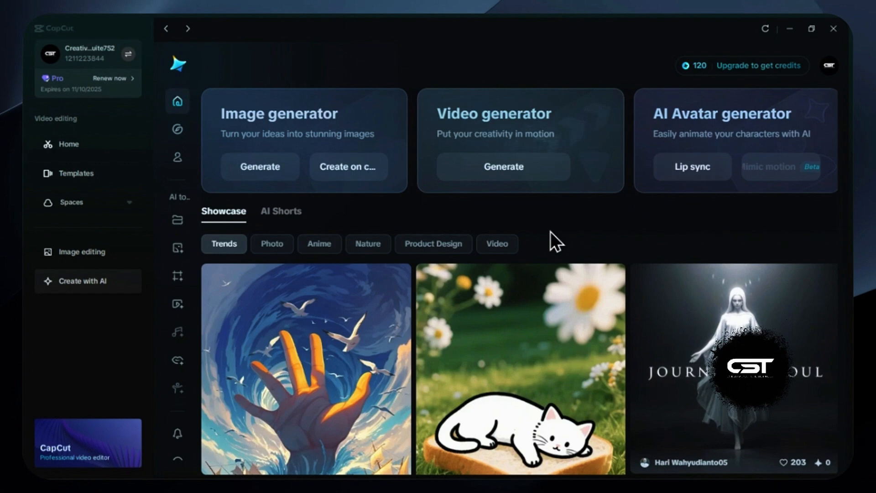
scroll(550, 232, "down", 3)
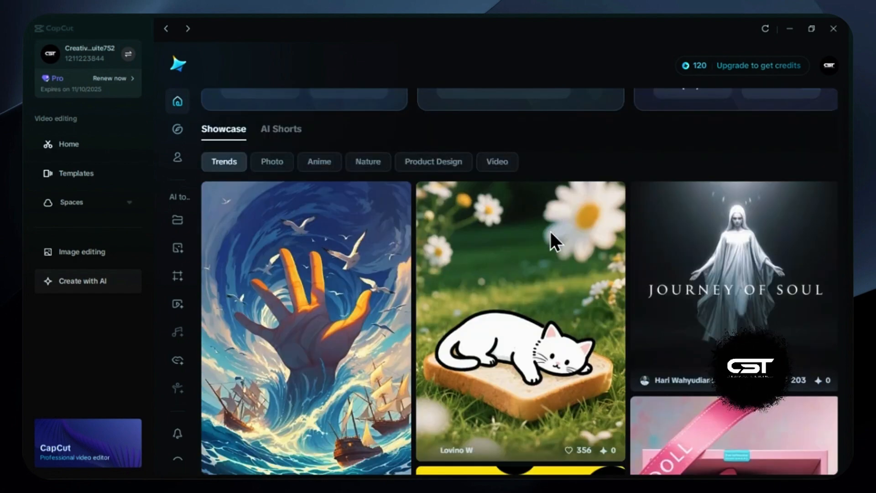
scroll(550, 231, "down", 6)
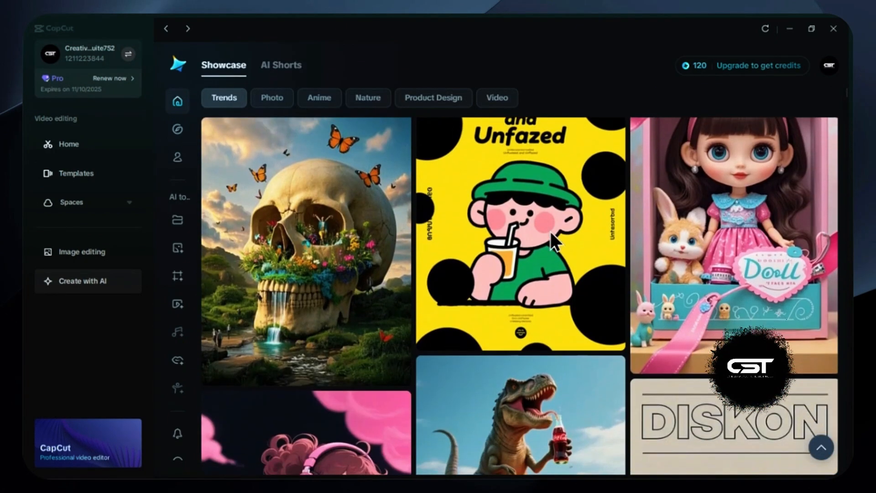
scroll(550, 231, "down", 5)
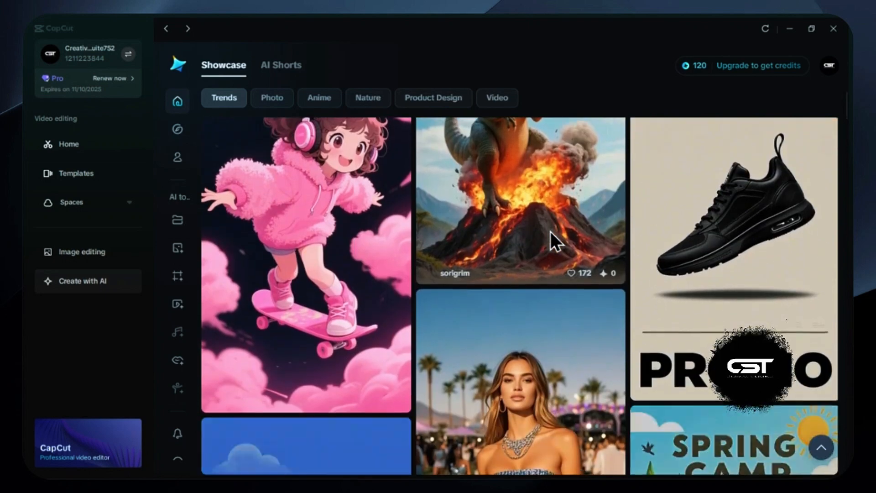
scroll(550, 232, "up", 2)
scroll(550, 231, "up", 6)
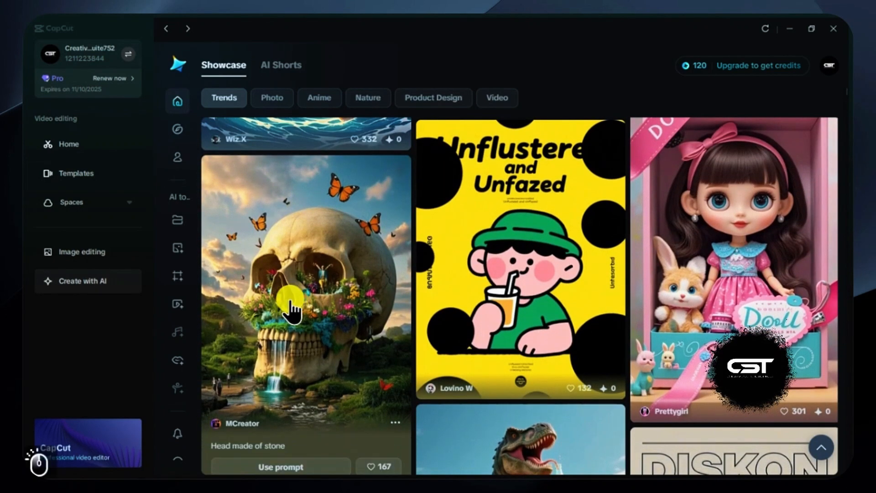
Open the "Head made of stone" showcase image, copy its image prompt and close the image details
left_click(291, 304)
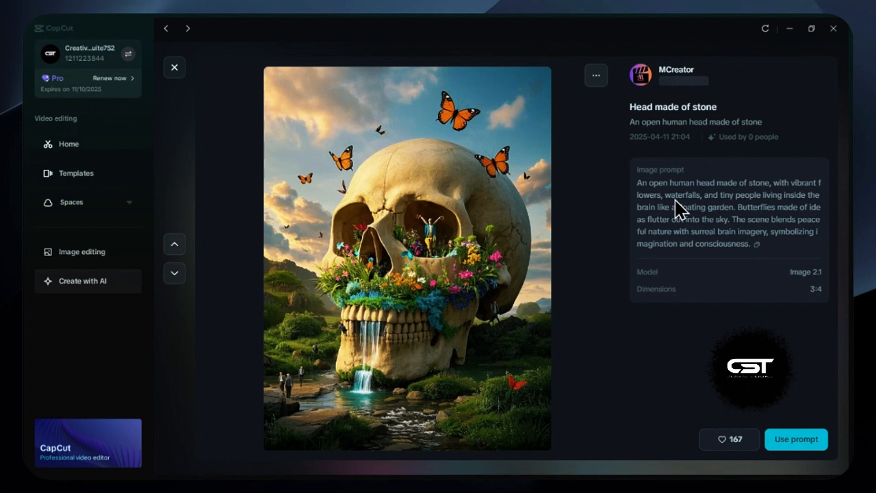
left_click(757, 245)
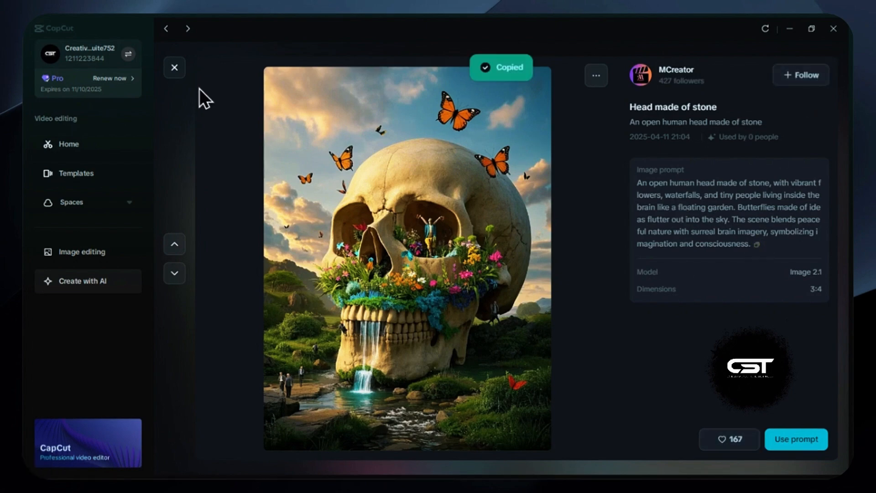
left_click(175, 68)
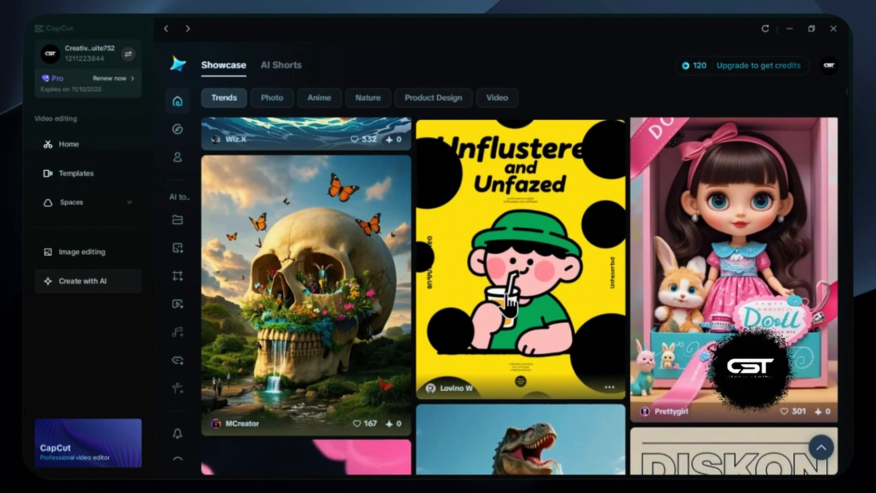
Browse the AI Shorts collection and preview the short "The True Love"
scroll(505, 303, "down", 5)
scroll(508, 304, "down", 3)
scroll(507, 303, "up", 10)
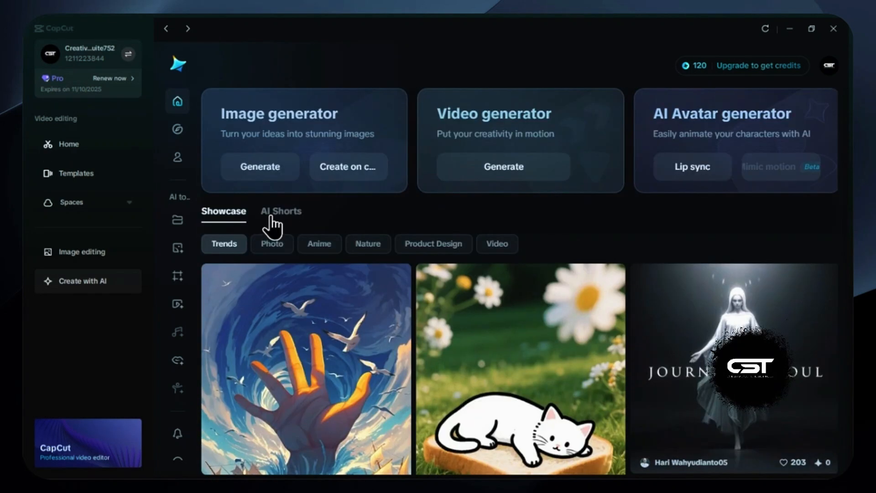
left_click(280, 213)
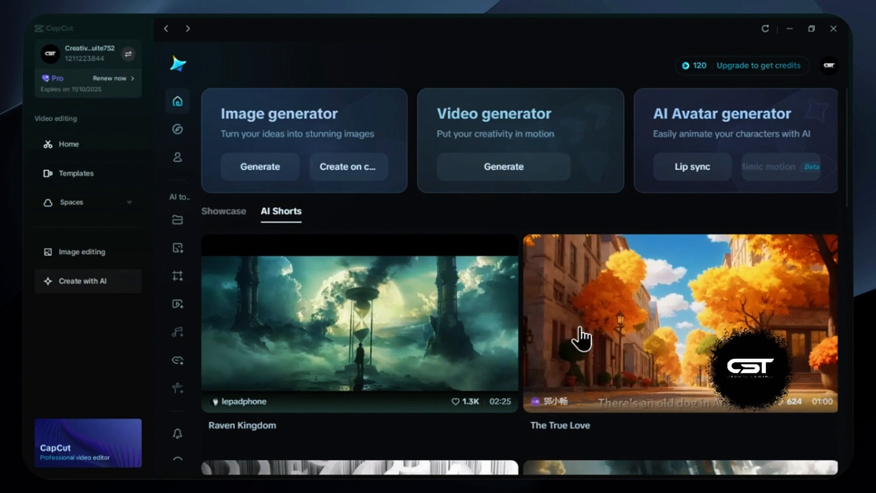
scroll(581, 338, "down", 1)
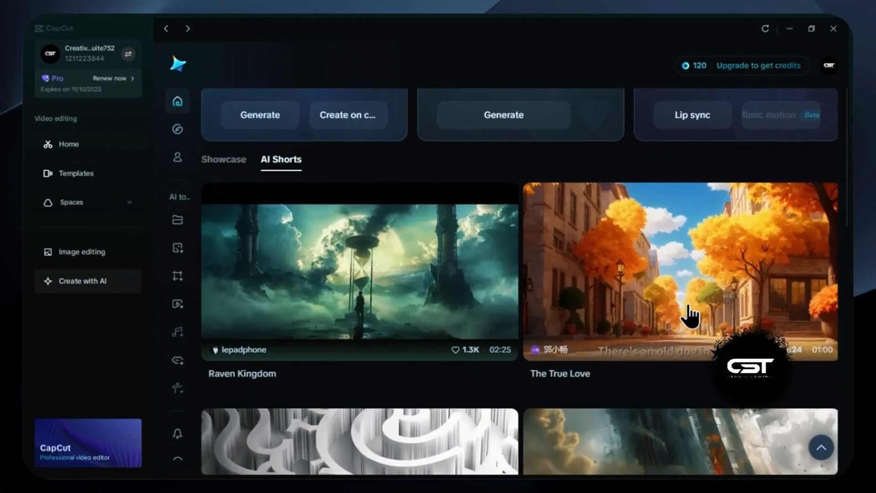
left_click(664, 300)
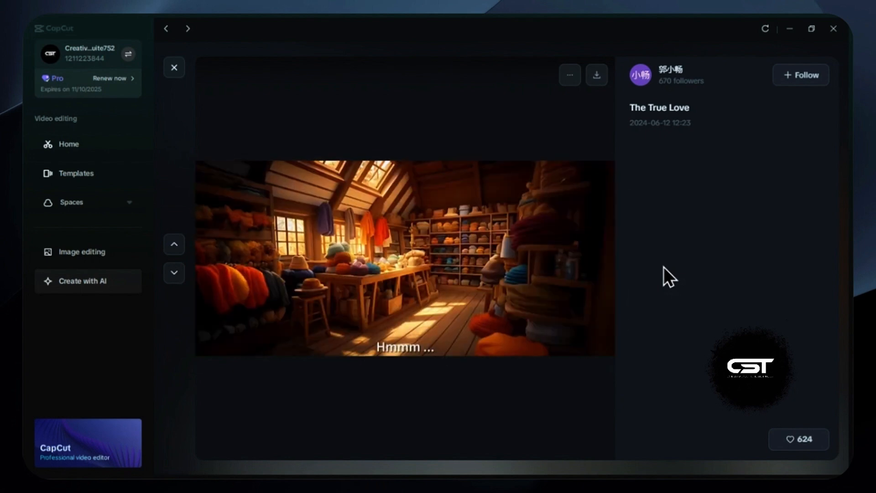
left_click(174, 68)
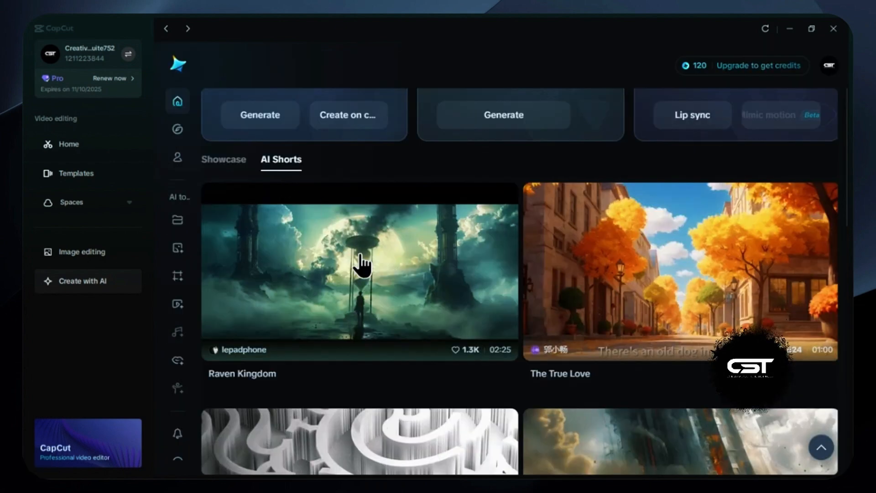
scroll(501, 349, "down", 3)
scroll(500, 350, "up", 5)
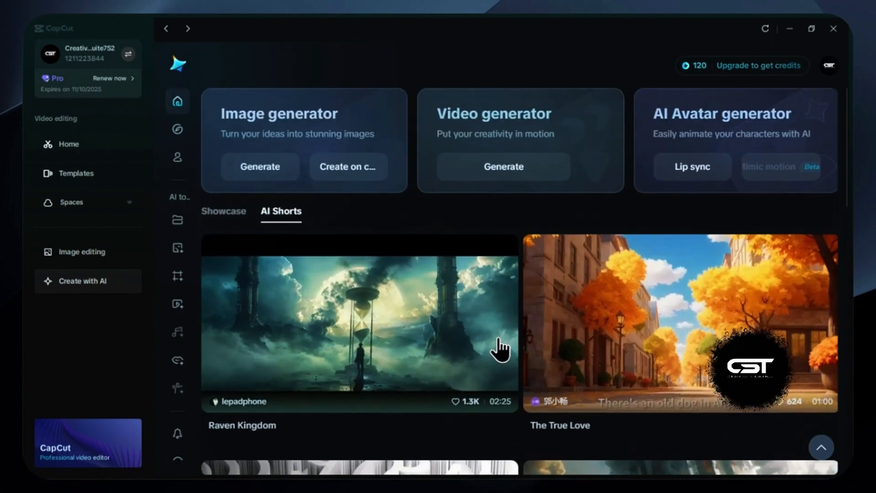
Browse the showcase images in the Product Design category
left_click(223, 213)
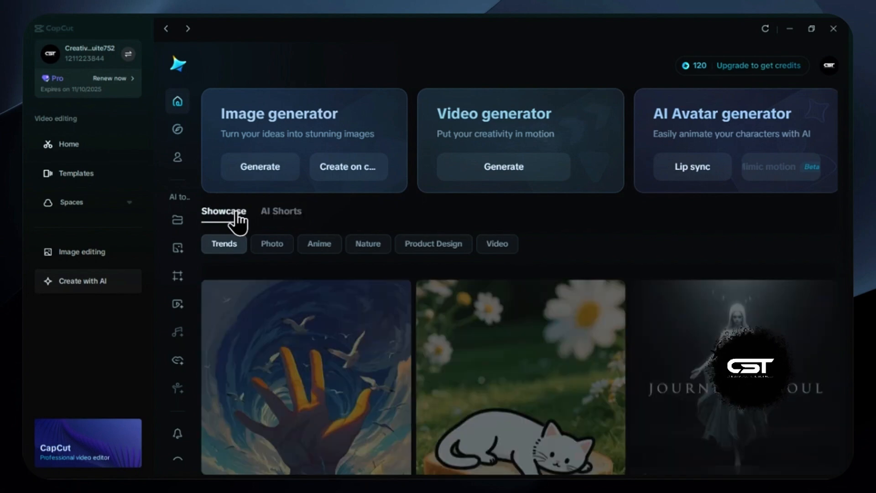
left_click(437, 244)
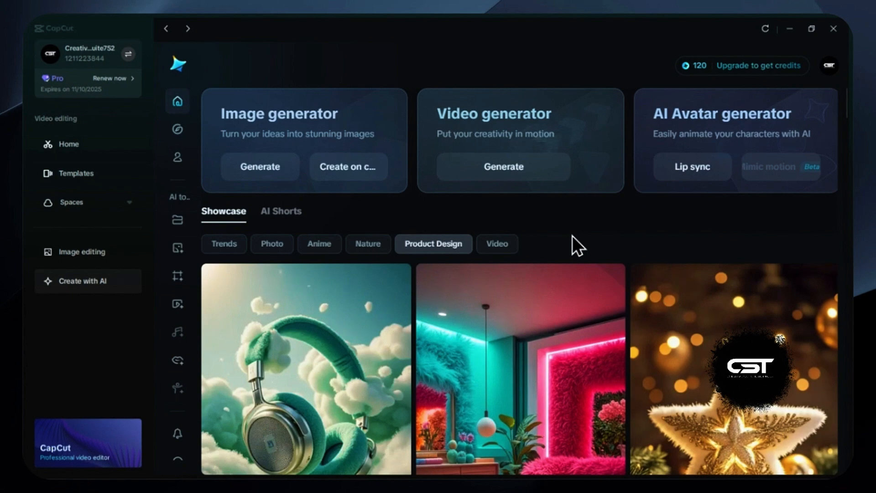
scroll(572, 236, "down", 2)
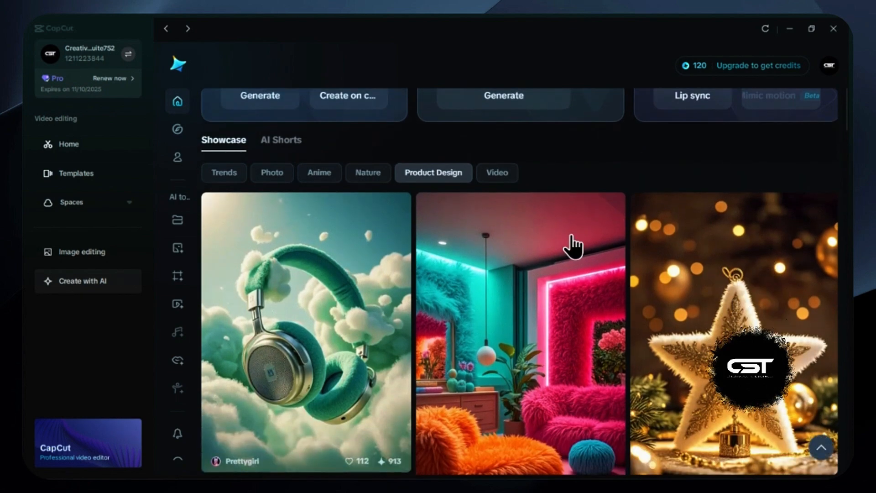
scroll(572, 238, "down", 2)
scroll(572, 246, "down", 2)
scroll(573, 246, "down", 2)
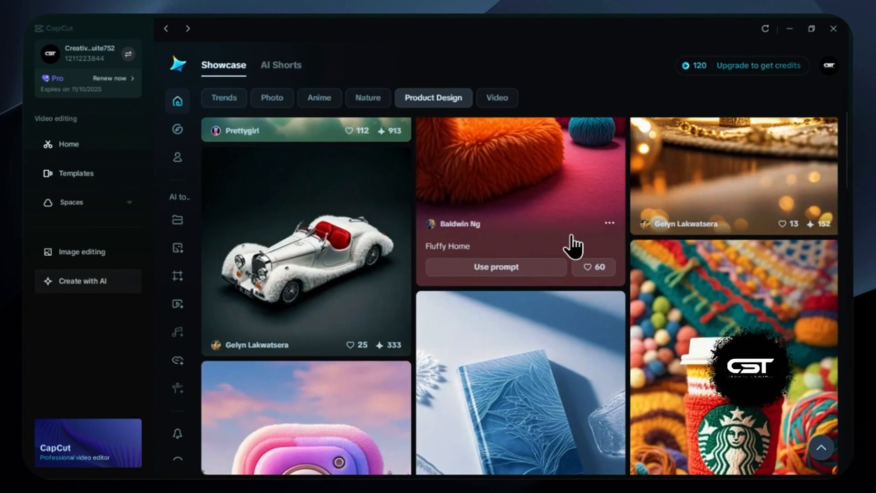
scroll(573, 245, "down", 2)
scroll(573, 244, "up", 10)
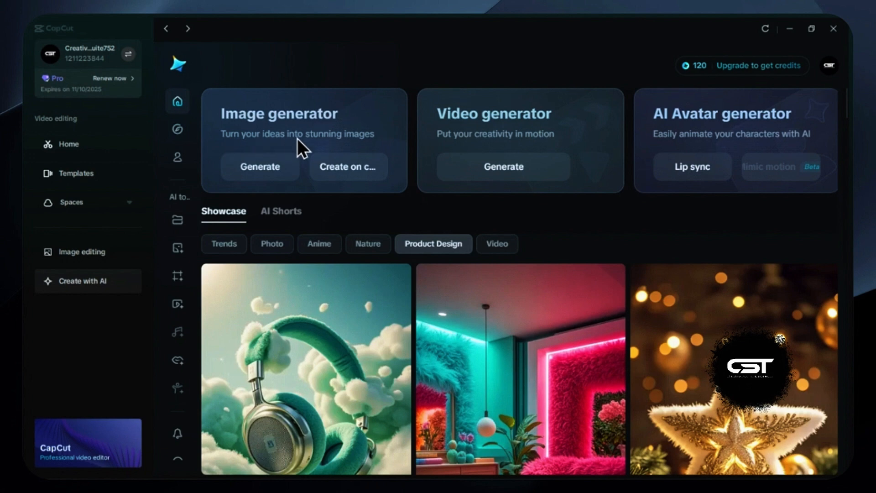
Open the image generator and review its available models, resolution, aspect ratio and size options
left_click(265, 170)
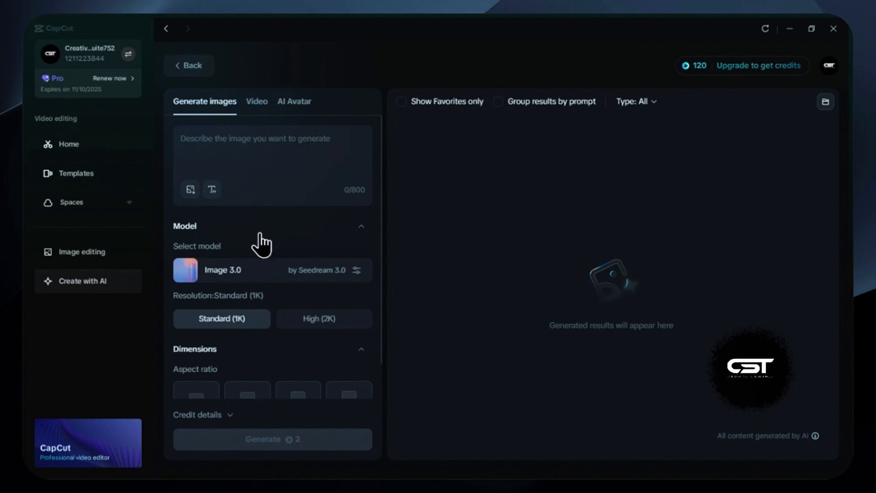
left_click(329, 275)
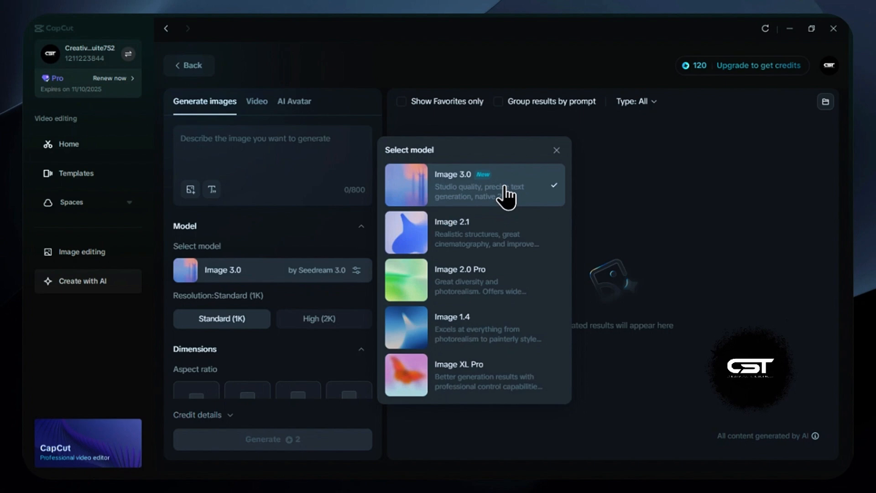
left_click(596, 253)
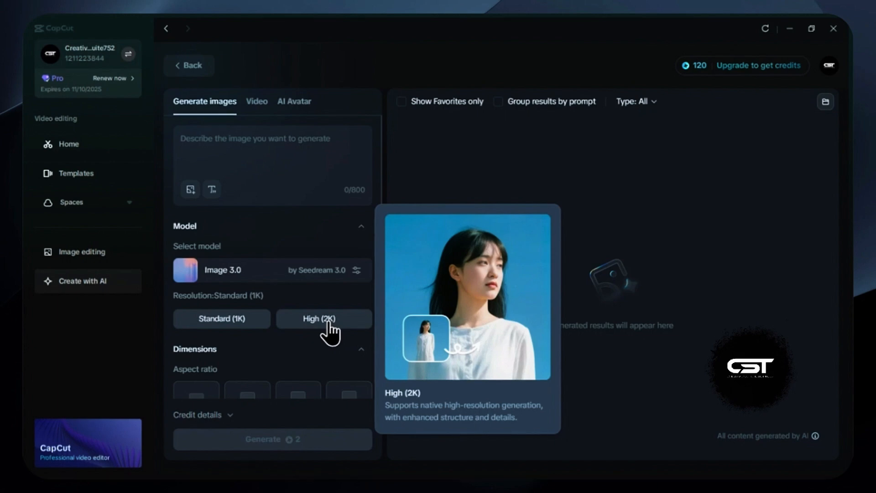
scroll(291, 341, "down", 4)
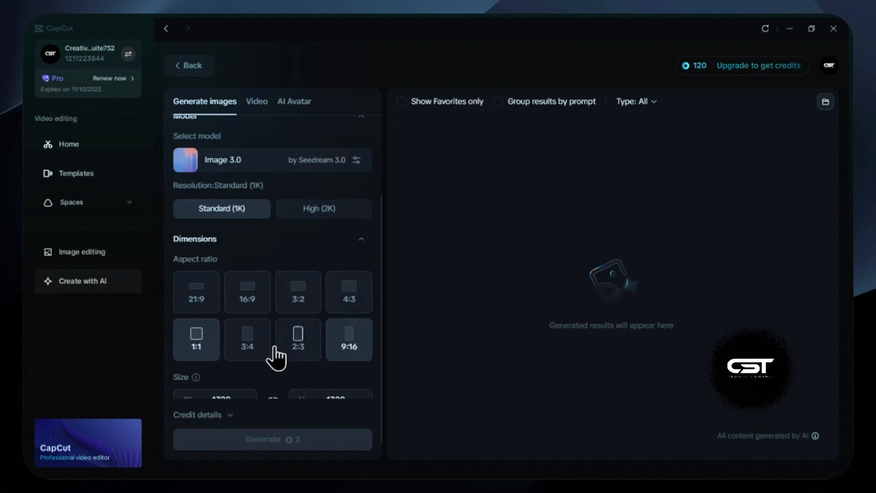
scroll(273, 335, "down", 1)
scroll(273, 335, "down", 1)
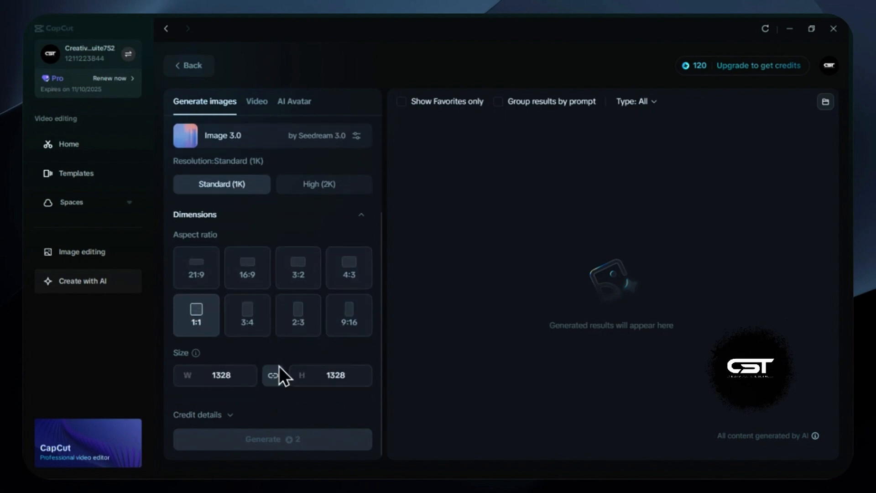
scroll(269, 351, "up", 5)
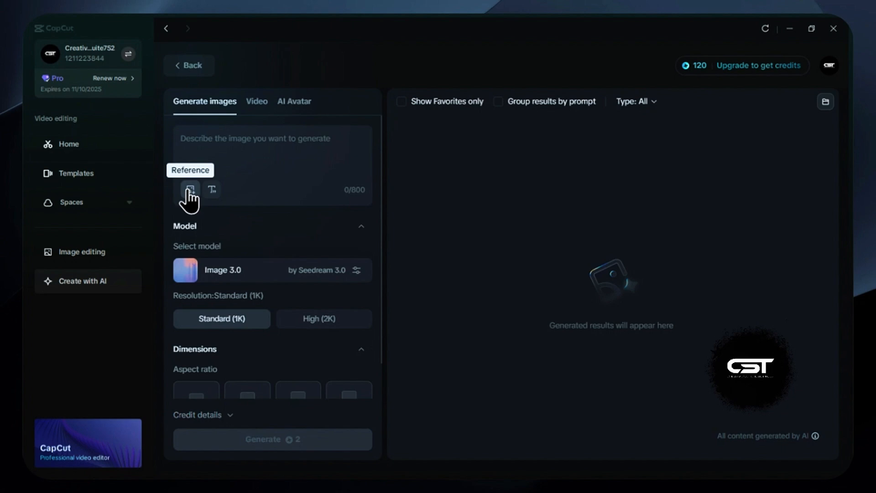
Paste the prompt describing a large, chubby, round white cat and a mallard duck with ice cream strolling in a sunny park
left_click(212, 190)
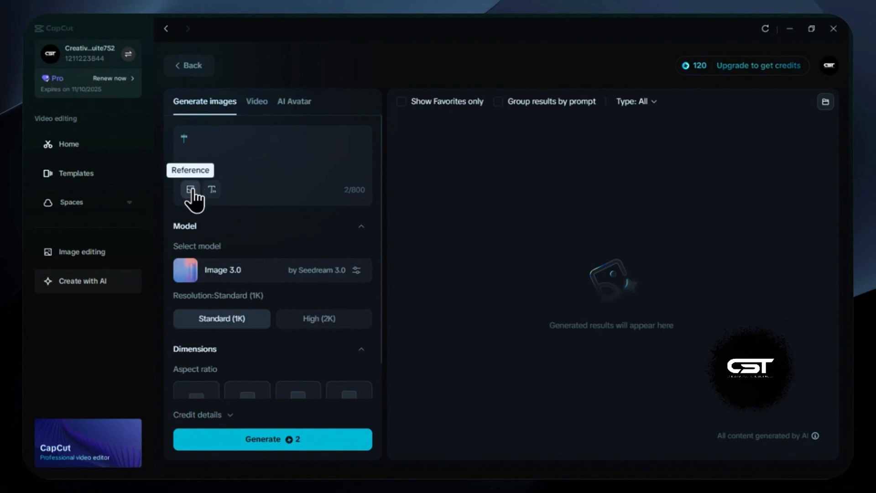
left_click(274, 153)
key("ctrl+v")
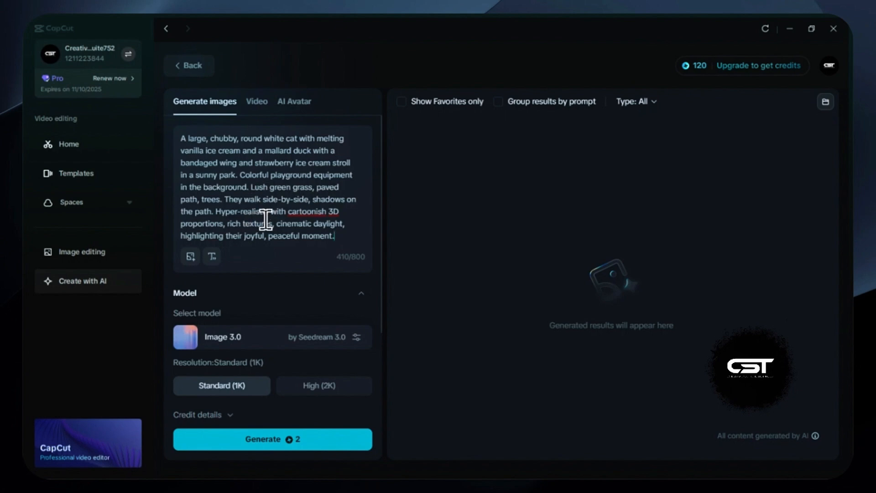
Set the aspect ratio of the images to 9:16
scroll(265, 220, "down", 1)
scroll(266, 220, "down", 1)
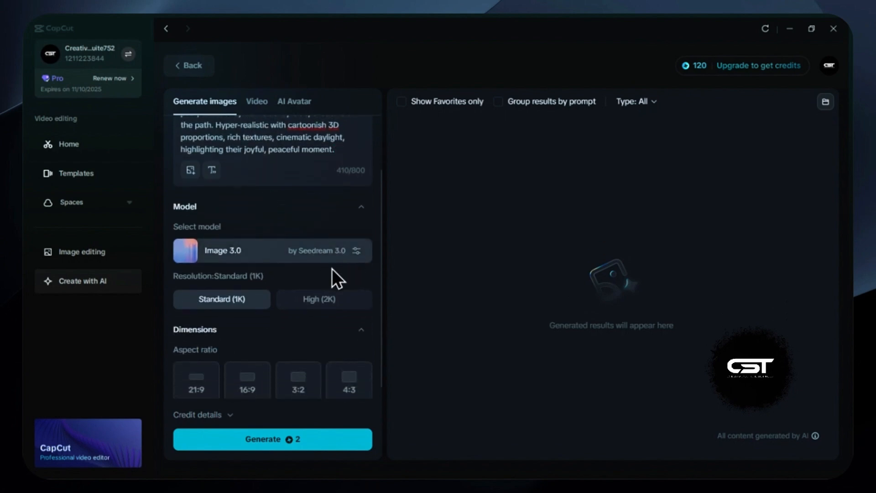
scroll(281, 333, "down", 1)
scroll(267, 270, "down", 2)
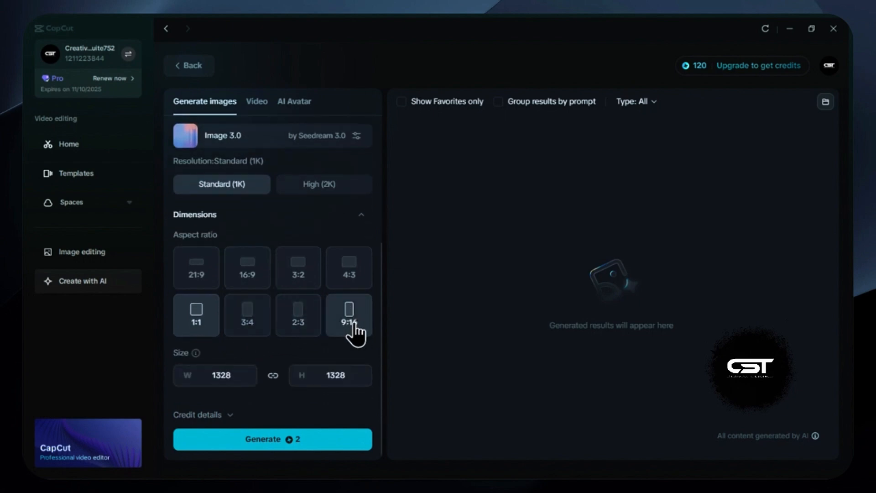
left_click(348, 322)
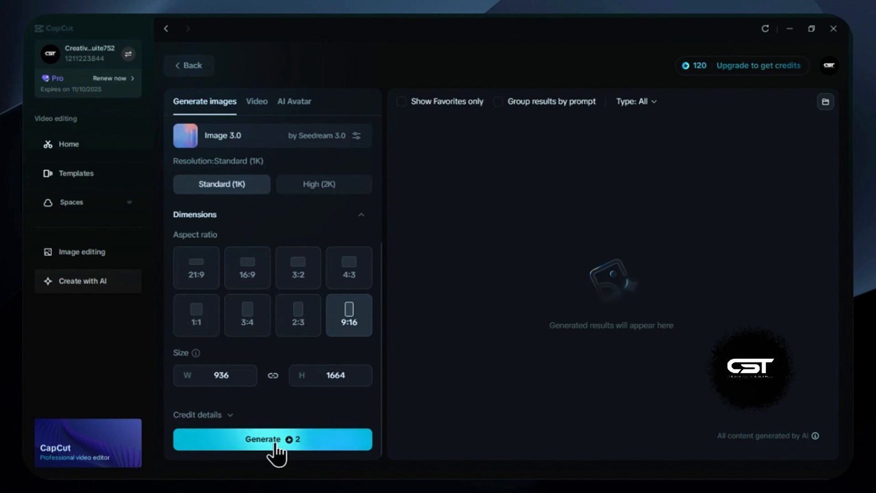
Check the credit balance, generate the cat and duck images with Image 3.0 and look over the results
mouse_move(686, 69)
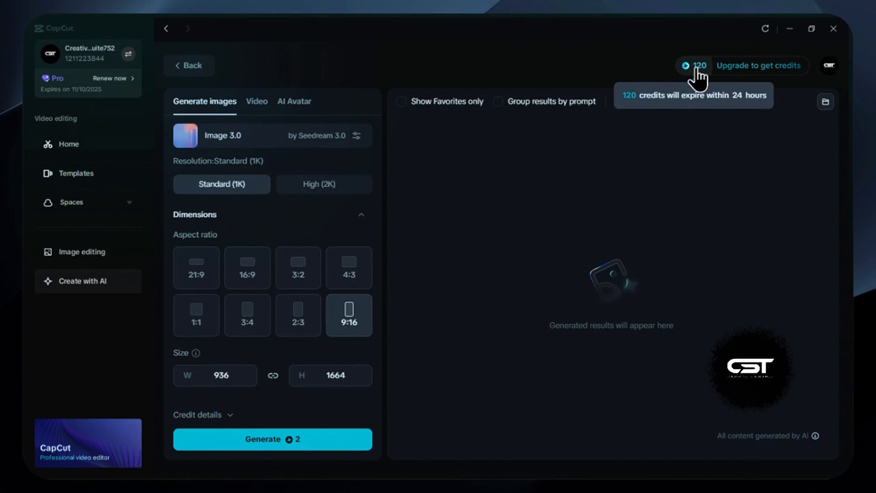
left_click(263, 440)
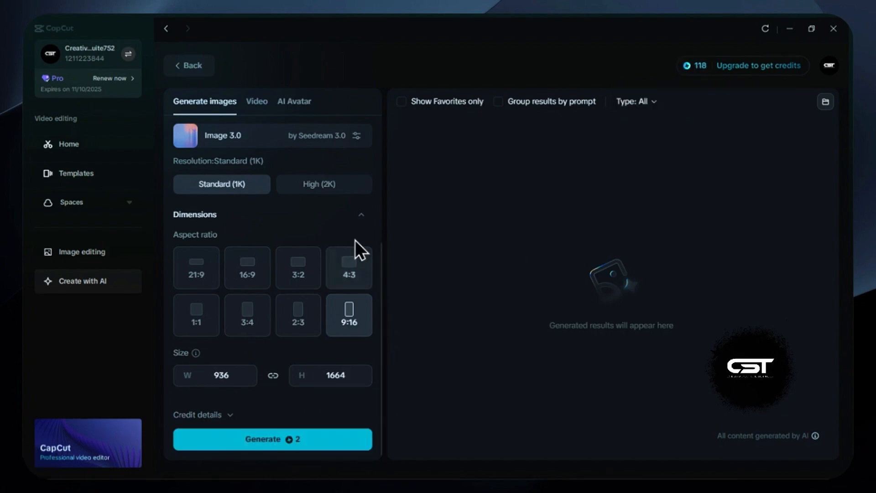
scroll(333, 235, "up", 5)
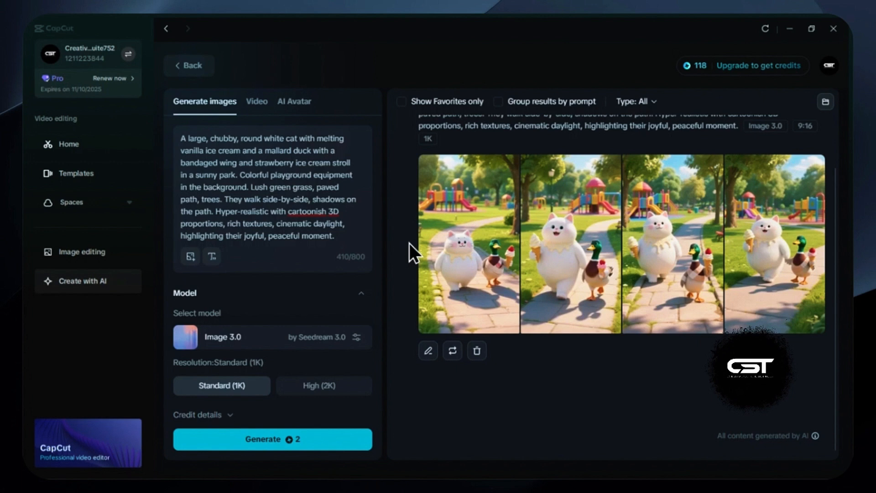
mouse_move(581, 267)
scroll(590, 353, "up", 1)
scroll(590, 354, "up", 1)
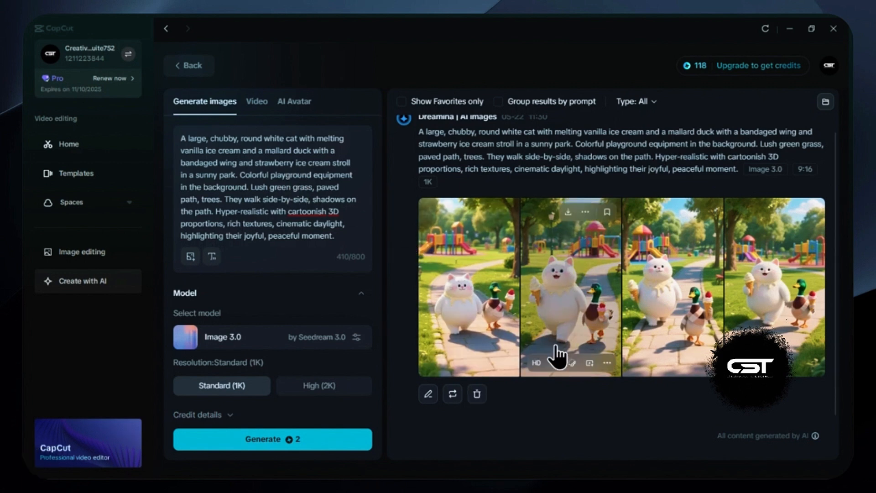
Replace the prompt with one describing a chubby orange cat in a white apron chopping vegetables in a sunlit kitchen
mouse_move(460, 225)
left_click(260, 189)
key("ctrl+a")
type("A chubby orange cat wearing a white apron expertly chops vegetables on a wooden cutting board in a sunlit kitchen. Cinematic lighting, hyperrealistic with cartoonish proportions, focusing on the cat's focused expression and the textures of fur and fresh produce.")
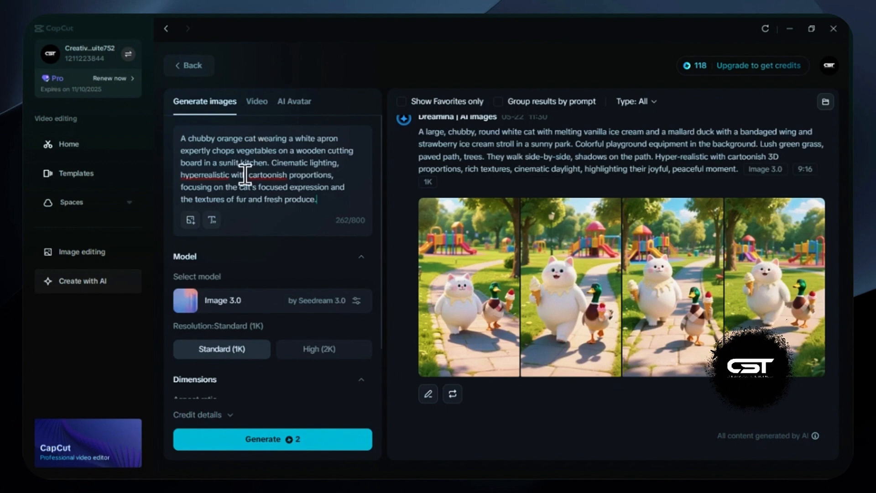
Generate the orange cat kitchen images with Image 3.0 at standard 1K resolution and a 9:16 aspect ratio
scroll(290, 255, "down", 2)
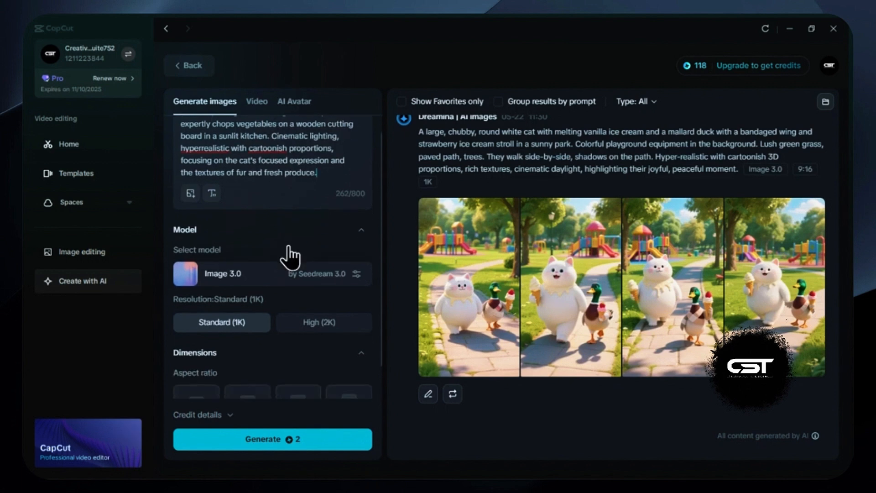
scroll(299, 319, "down", 4)
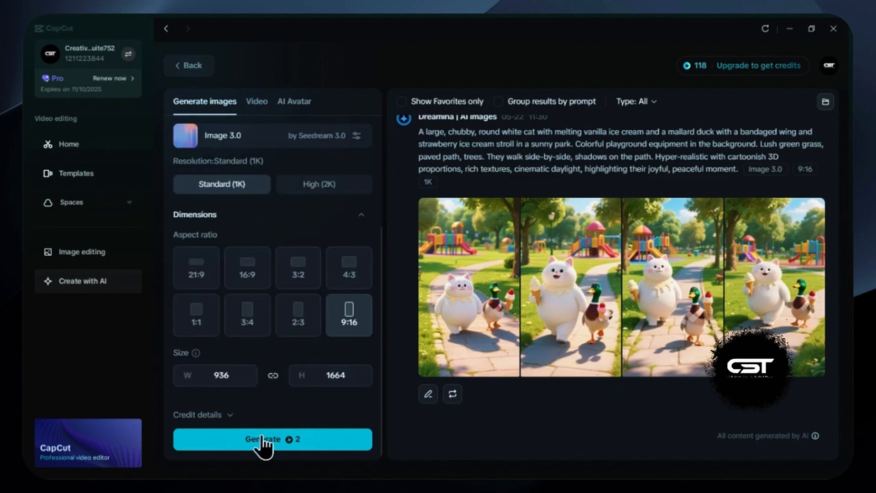
left_click(261, 436)
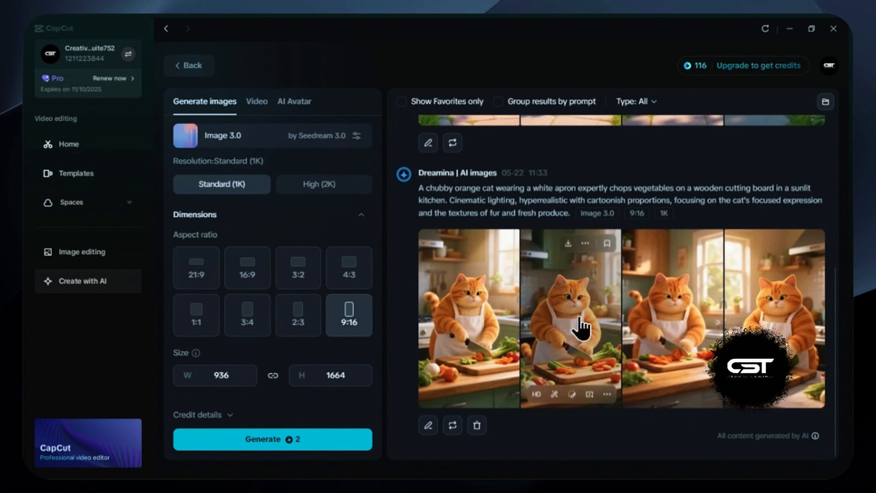
Use the first orange cat image as the video's image prompt and add the text "an orange cat slowly cutting vegetables"
left_click(477, 311)
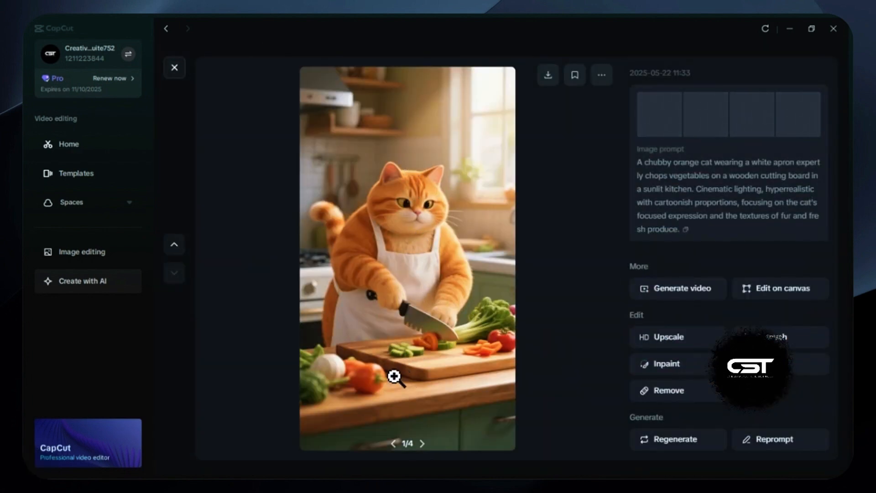
left_click(677, 291)
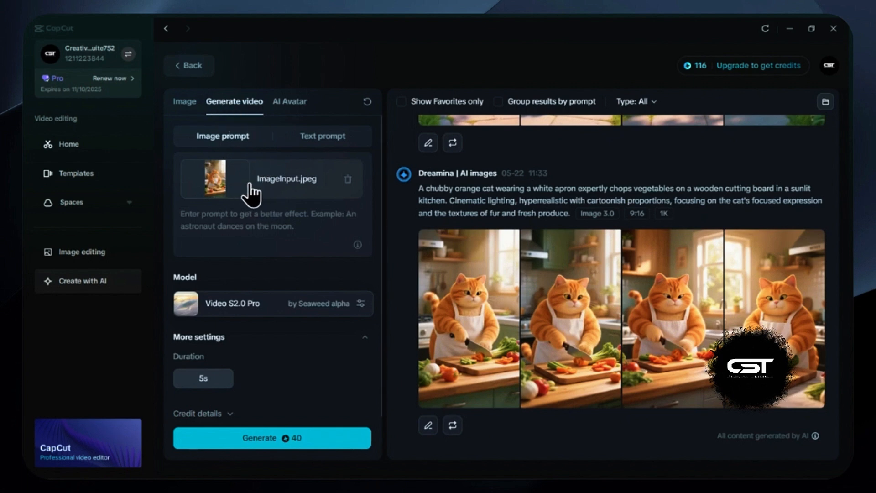
left_click(214, 220)
scroll(260, 231, "down", 1)
left_click(237, 172)
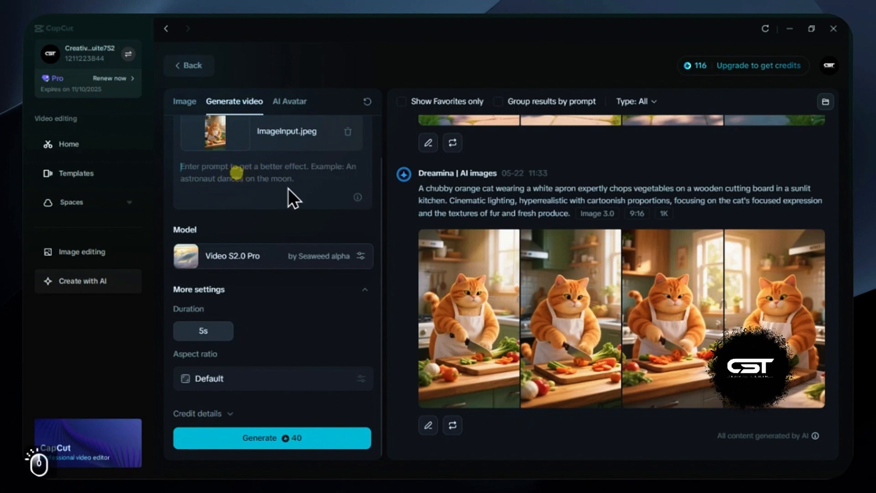
type("an orange cat slowly cutting vegetables")
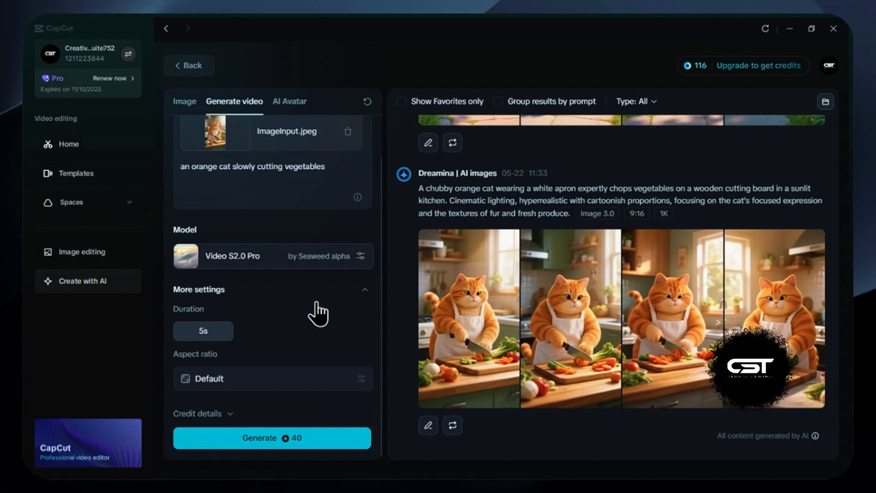
Generate the 5s cat video with Video S2.0 Pro, check the first request's details and submit the generation again
left_click(261, 439)
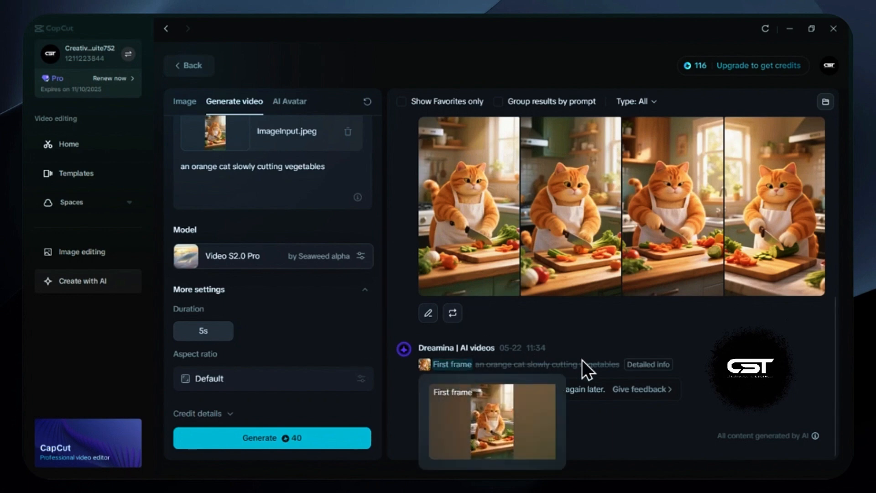
mouse_move(653, 368)
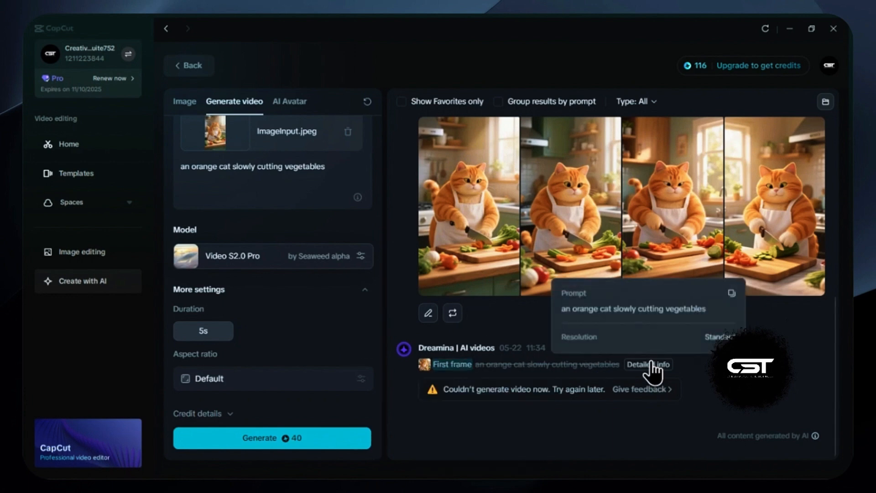
left_click(264, 439)
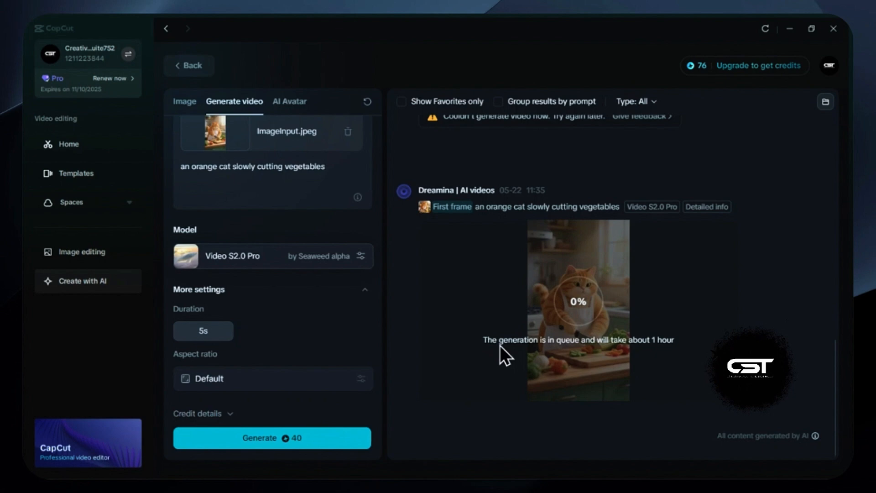
scroll(464, 313, "up", 2)
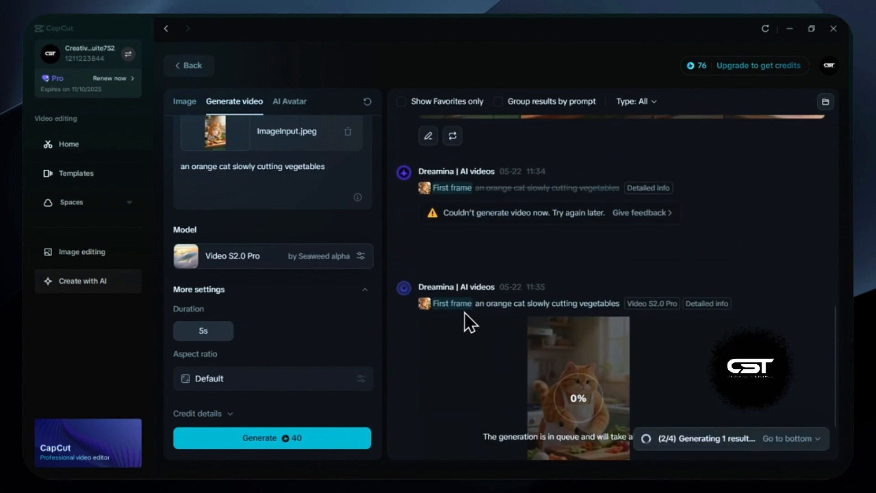
scroll(465, 313, "down", 2)
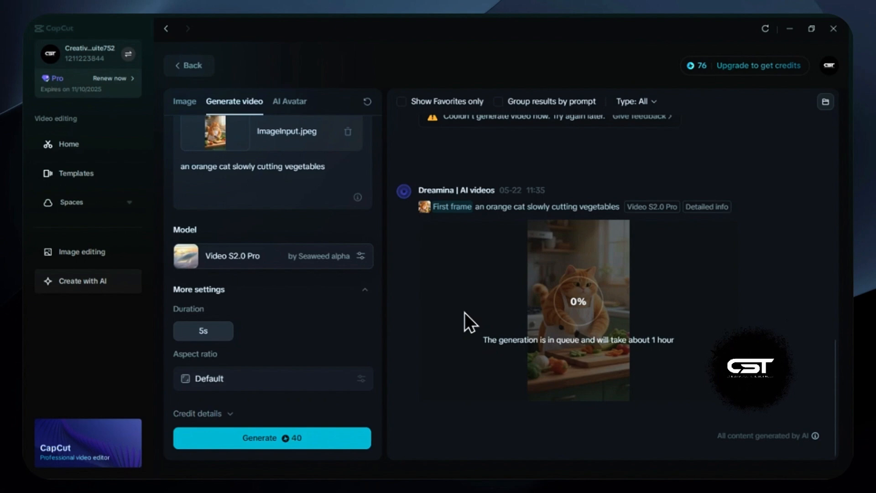
Examine the AI Avatar generator's Master and Fast effects and its text-to-speech and audio upload options for lip sync
scroll(273, 205, "up", 1)
left_click(283, 106)
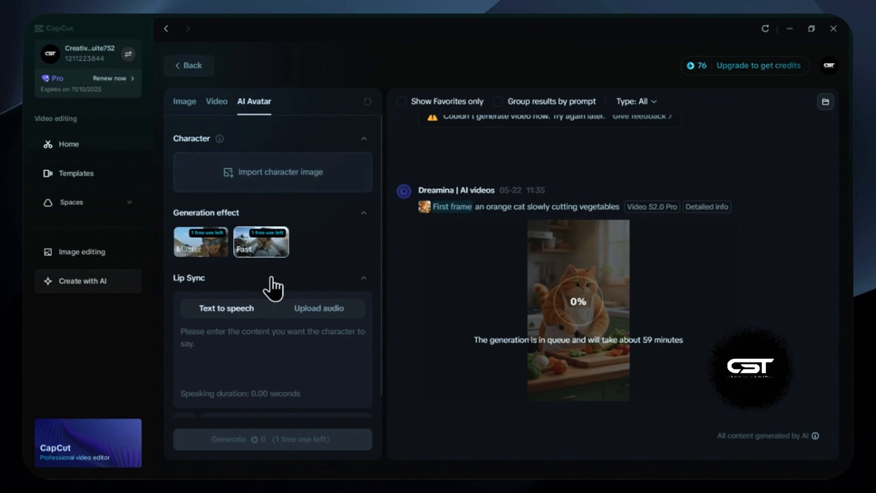
mouse_move(201, 251)
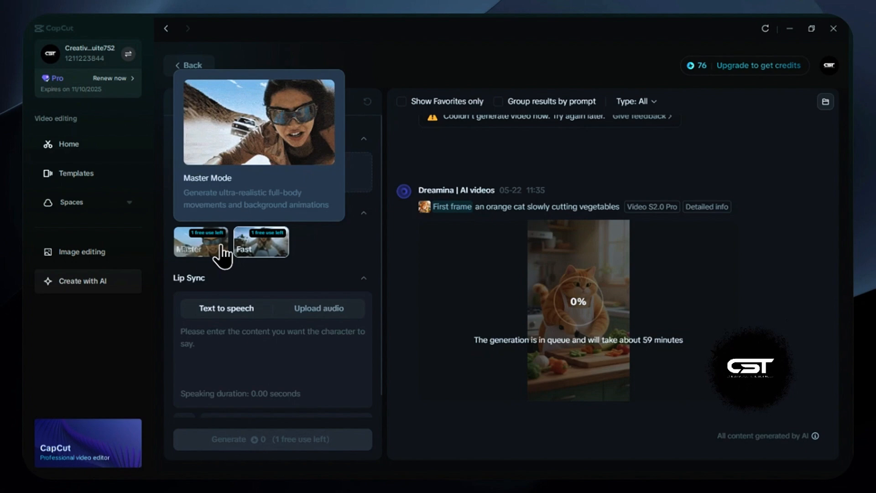
mouse_move(260, 248)
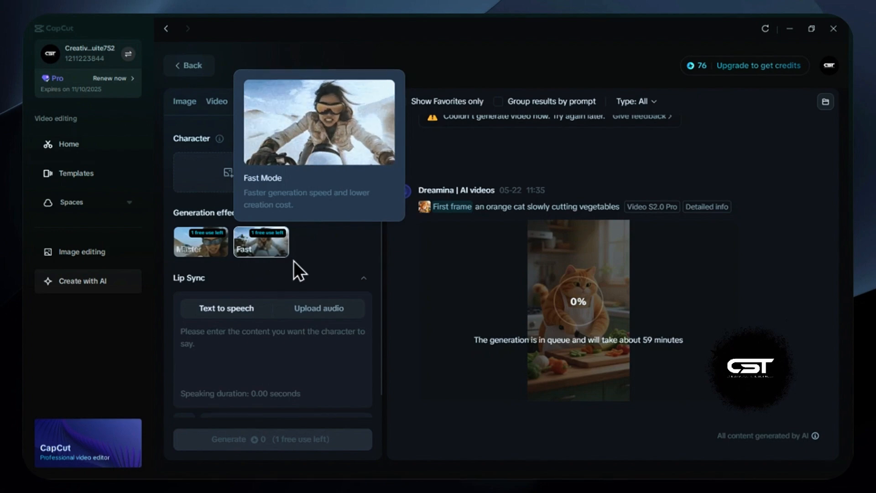
left_click(305, 309)
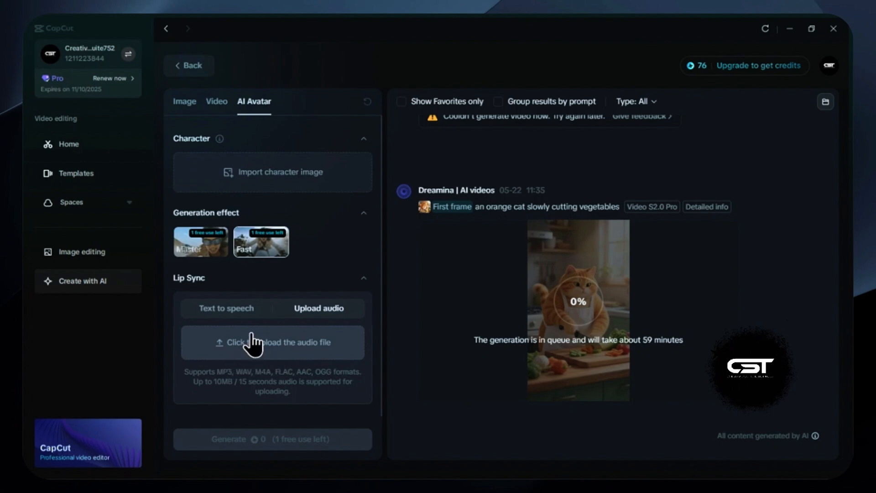
left_click(232, 314)
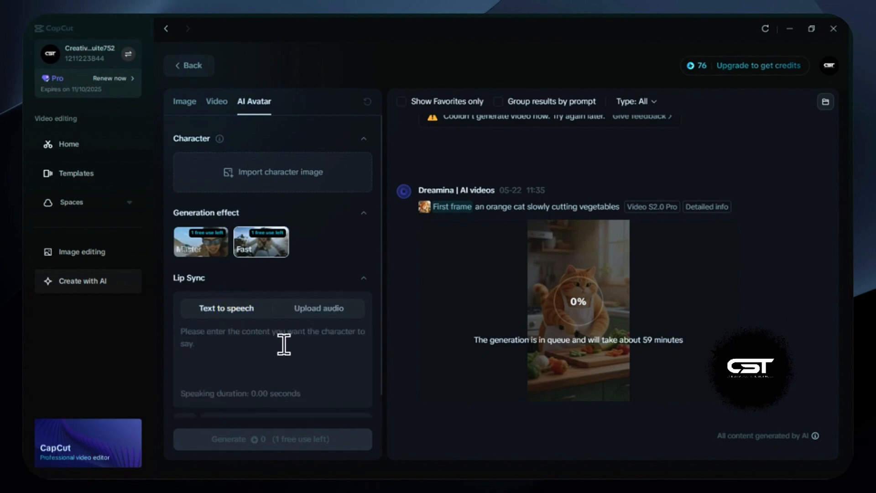
Browse the voices available for text to speech and close the list without choosing another voice
scroll(287, 346, "down", 1)
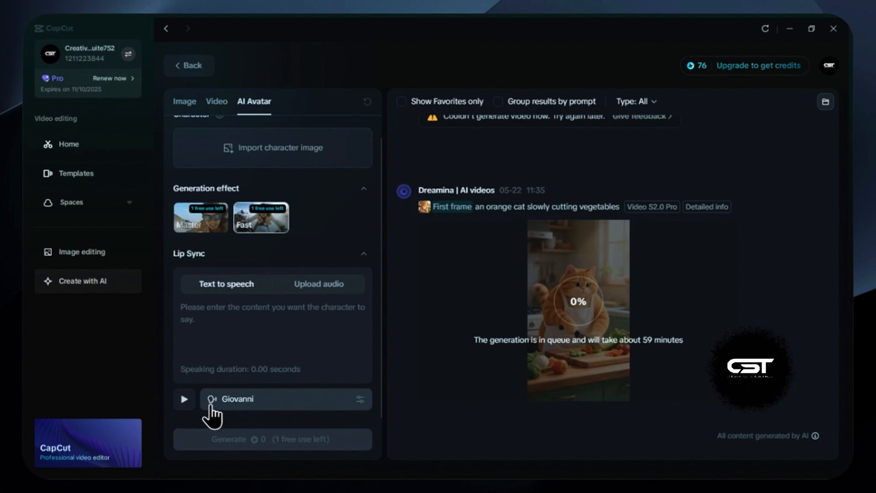
left_click(262, 401)
scroll(416, 349, "down", 5)
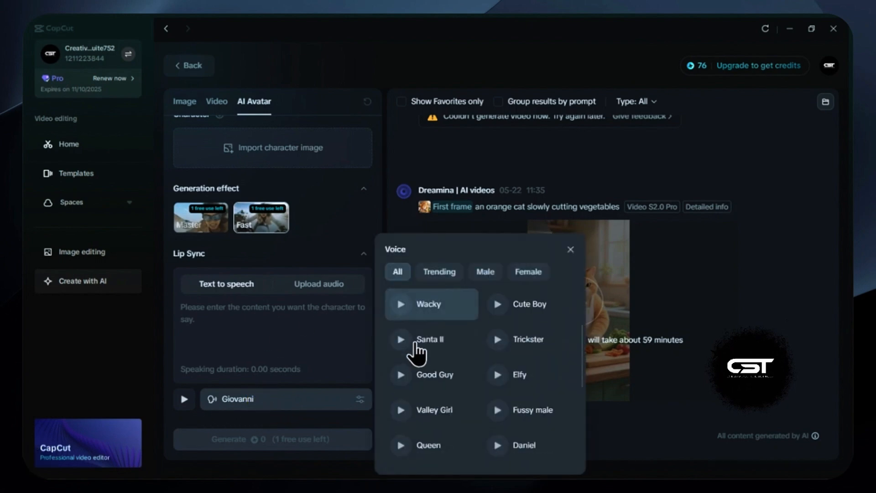
scroll(417, 351, "up", 5)
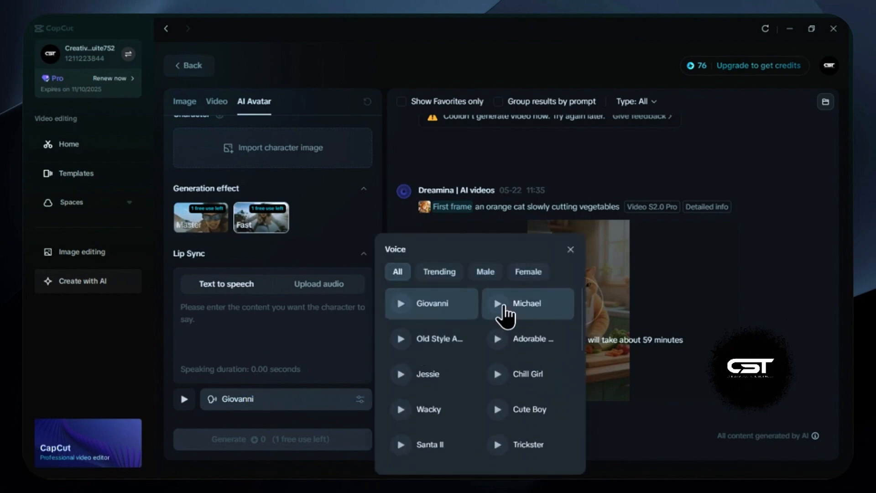
left_click(571, 250)
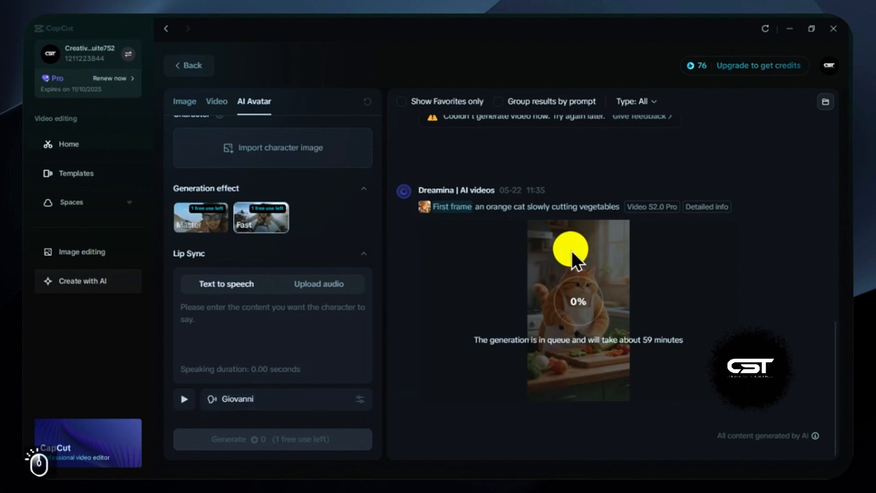
scroll(349, 336, "up", 1)
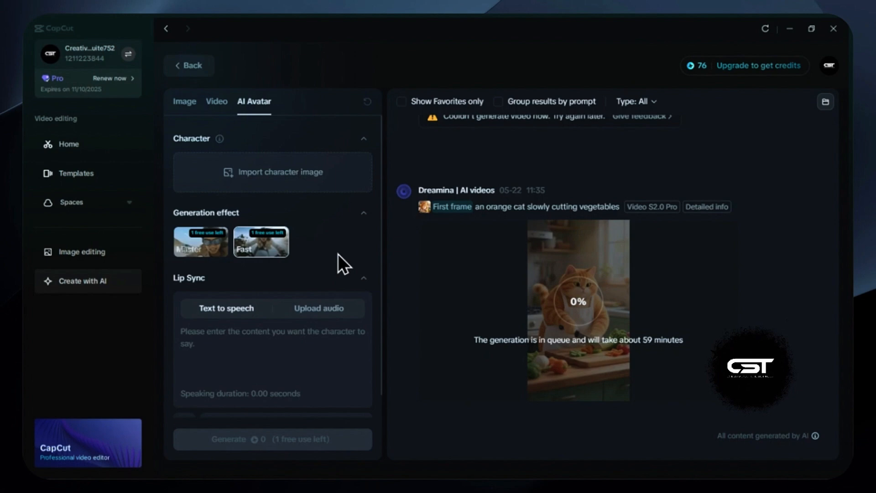
Return to the AI creation start page and revisit the video and image generators
left_click(194, 67)
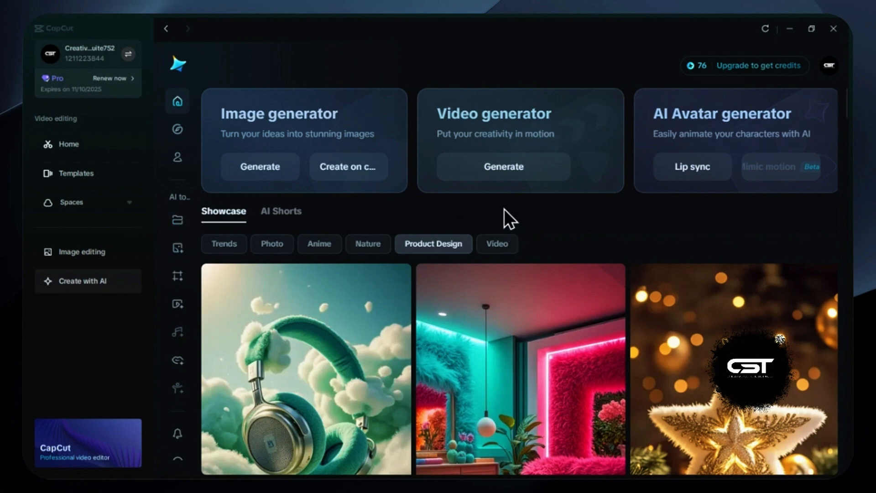
left_click(497, 163)
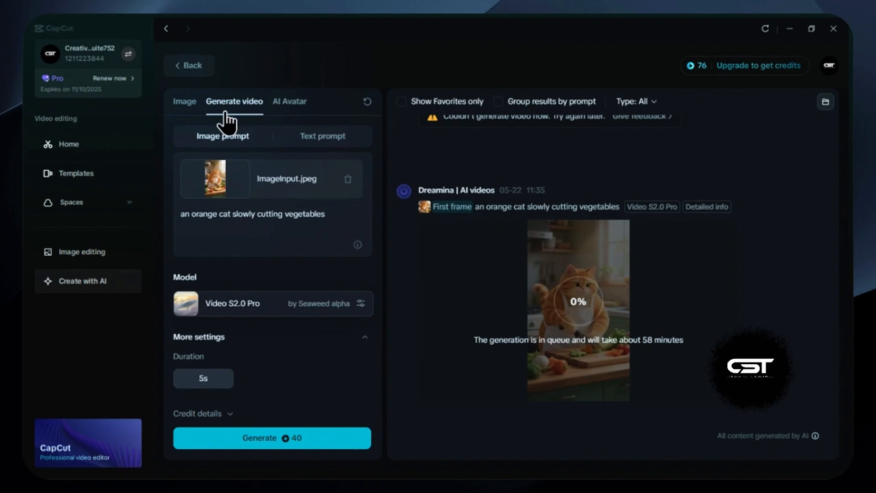
left_click(184, 103)
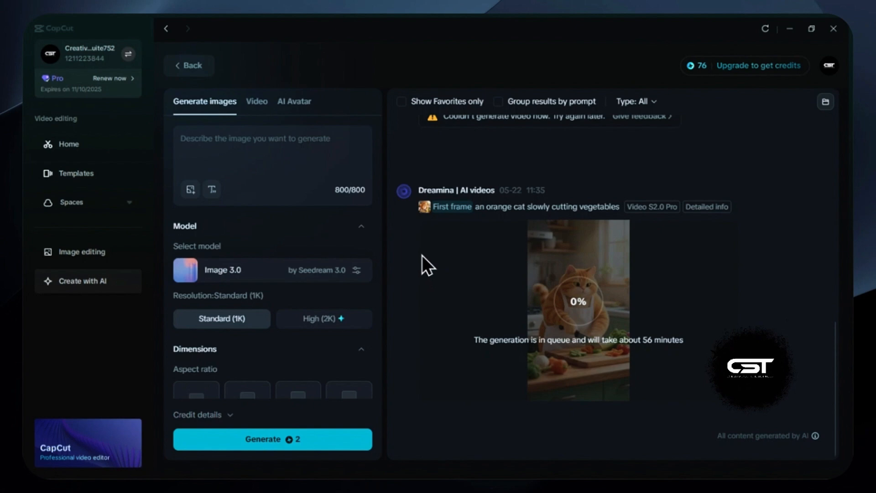
Open the image editing page and look over its canvas formats and design templates
left_click(91, 255)
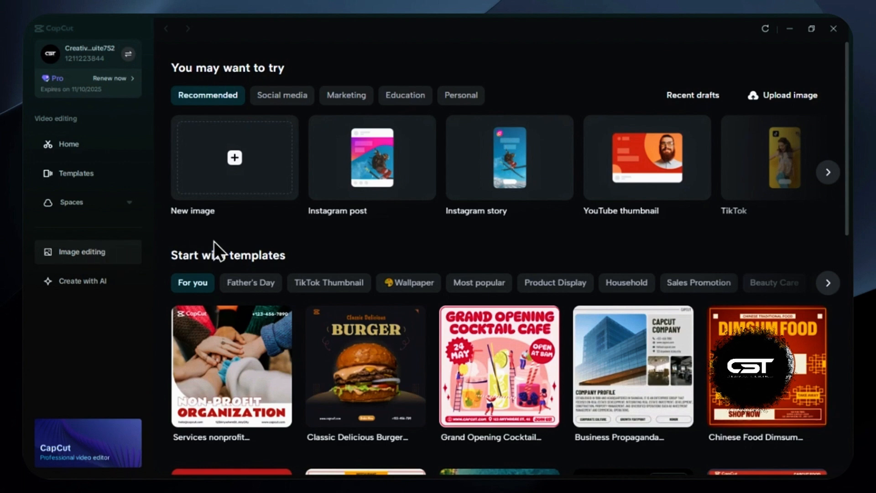
scroll(470, 243, "down", 1)
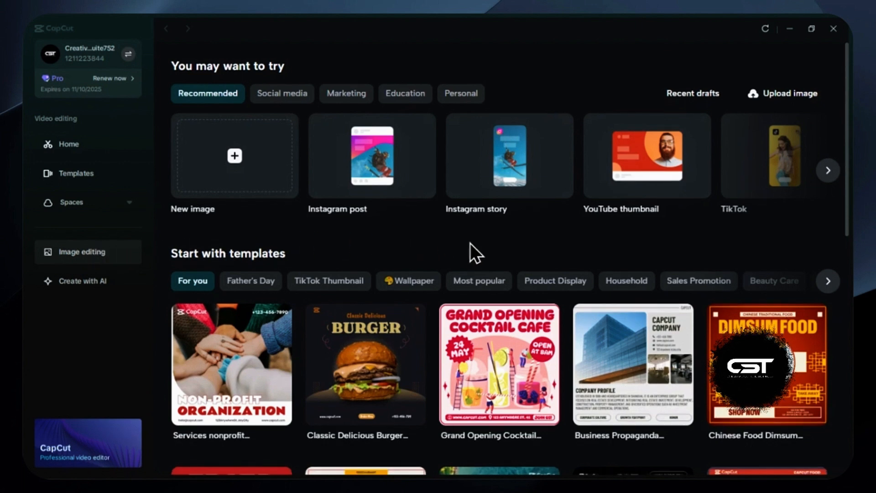
scroll(470, 243, "down", 1)
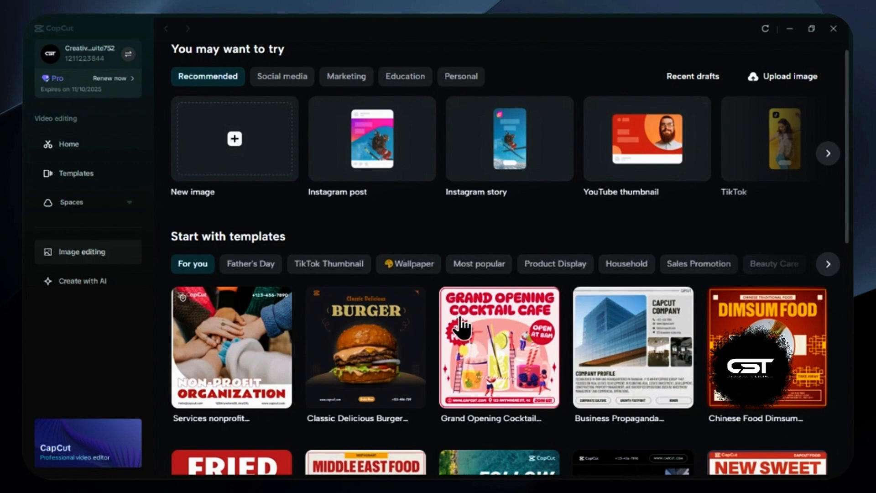
scroll(435, 300, "up", 1)
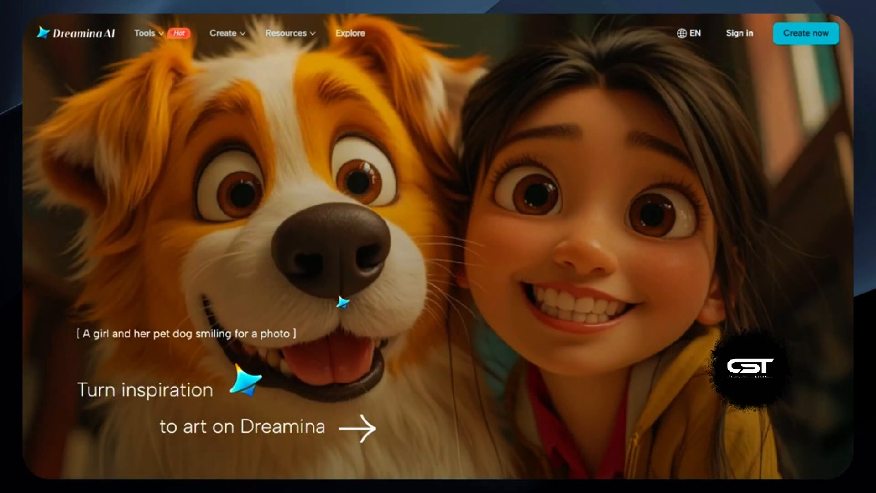
Look through the Dreamina AI website's home page, from design purposes to the text-to-image and image-to-image sections
scroll(342, 302, "down", 8)
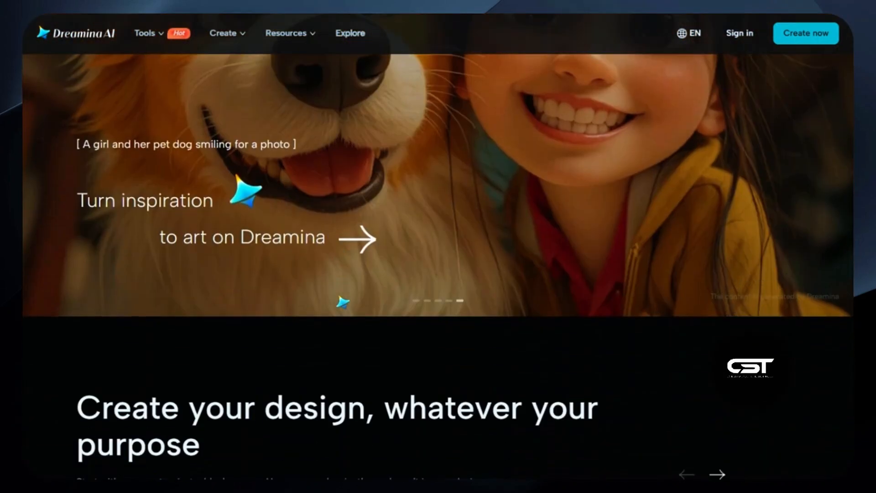
scroll(343, 301, "down", 4)
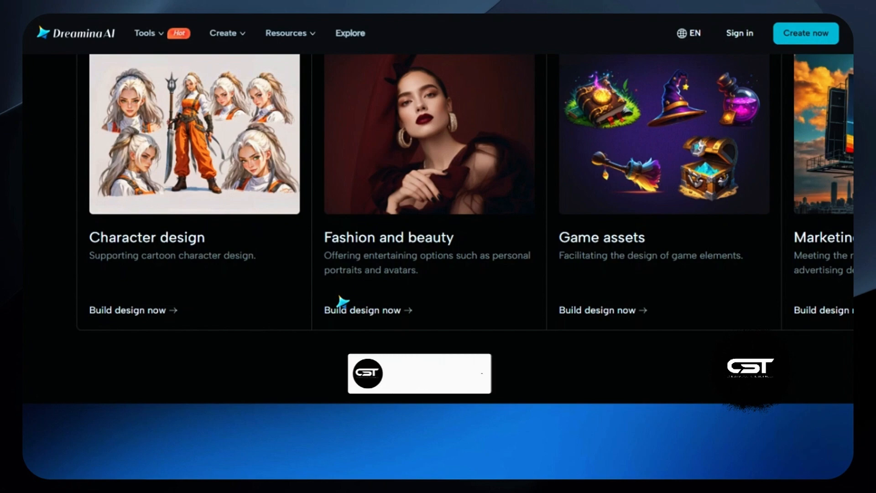
scroll(343, 301, "down", 3)
scroll(343, 302, "down", 8)
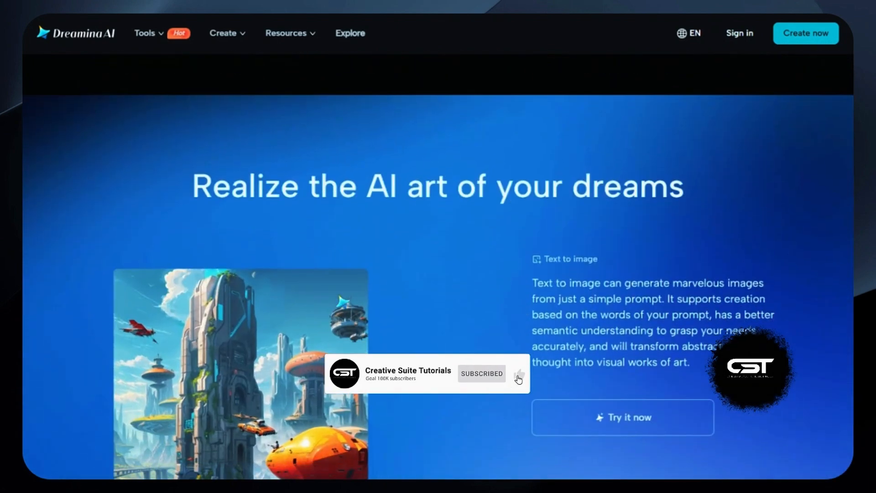
scroll(343, 301, "down", 8)
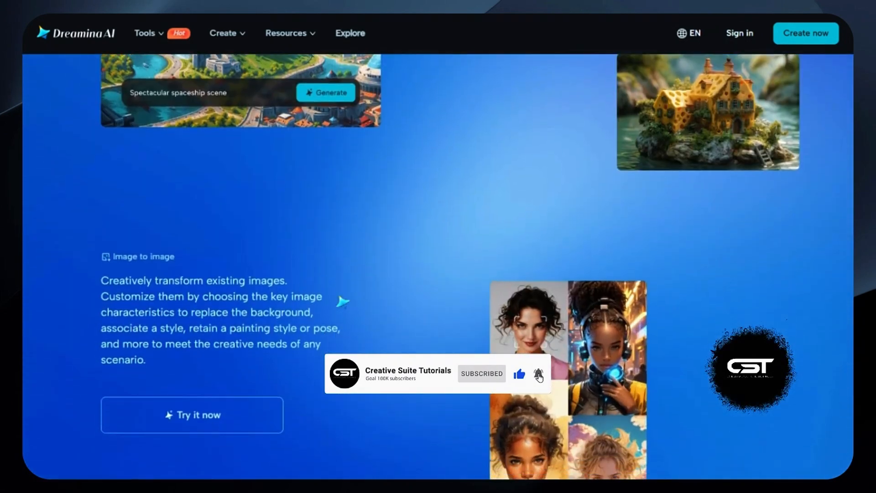
scroll(342, 302, "down", 3)
scroll(342, 301, "down", 8)
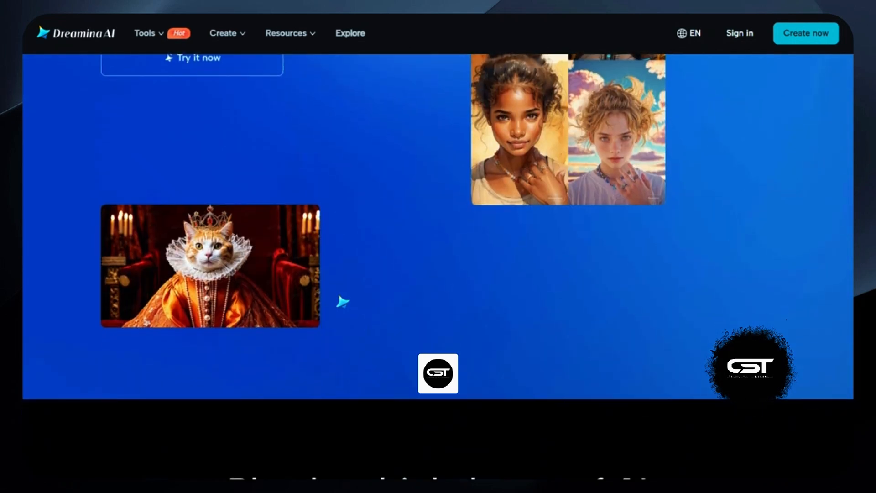